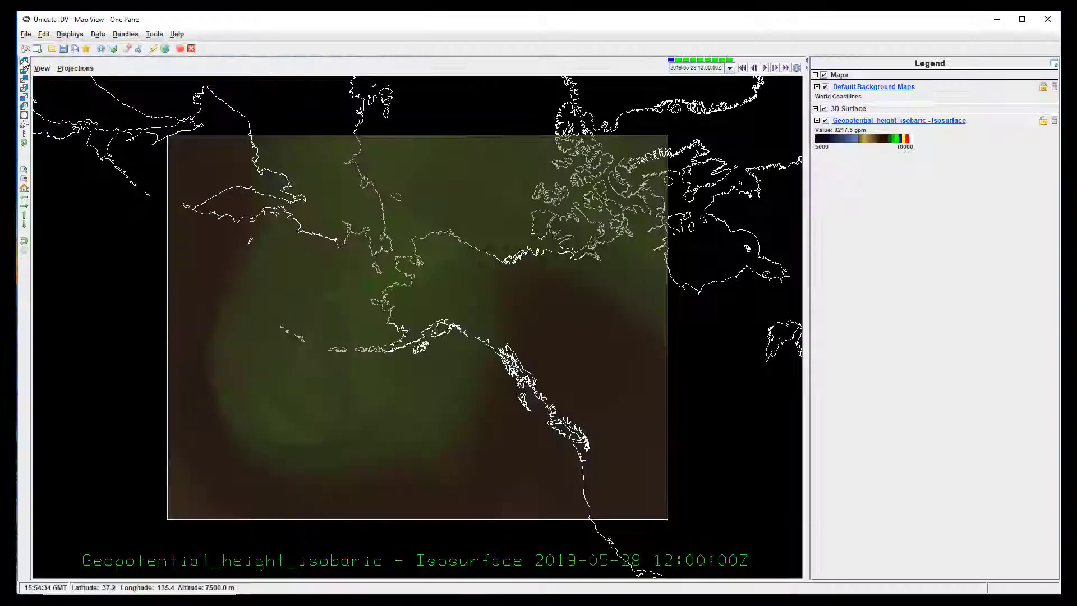
- View the 8217.5 gpm isosurface from below and from north and south, then return to top-down
click(25, 77)
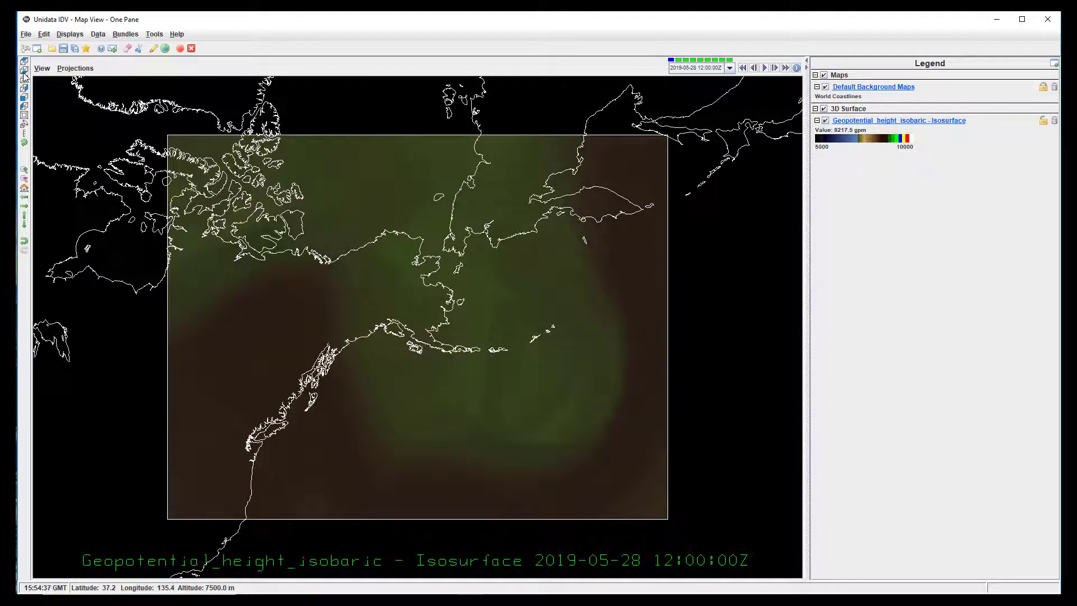
click(24, 88)
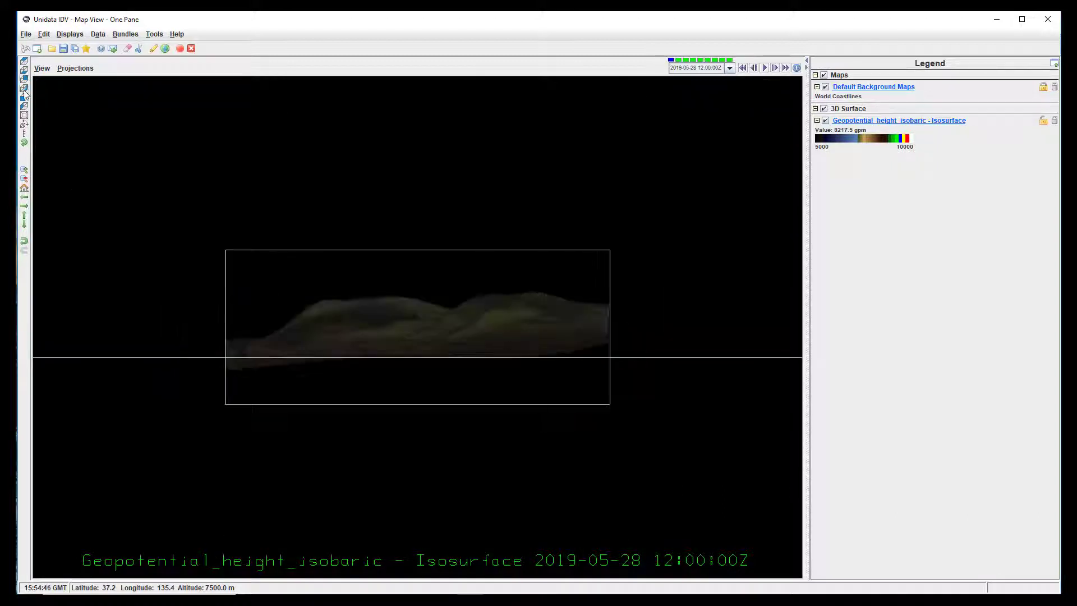
click(25, 107)
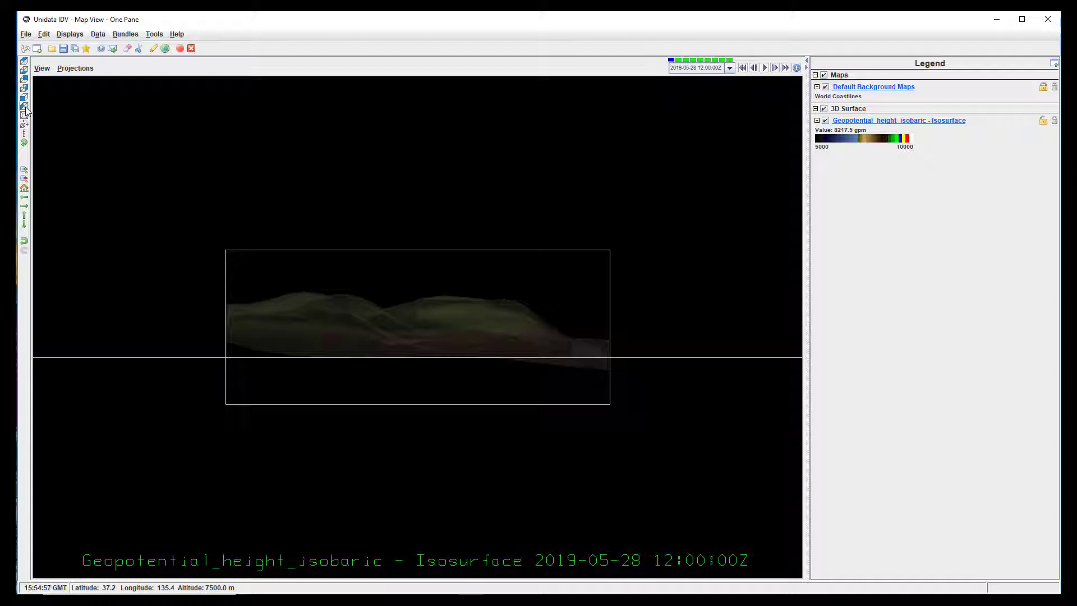
click(24, 66)
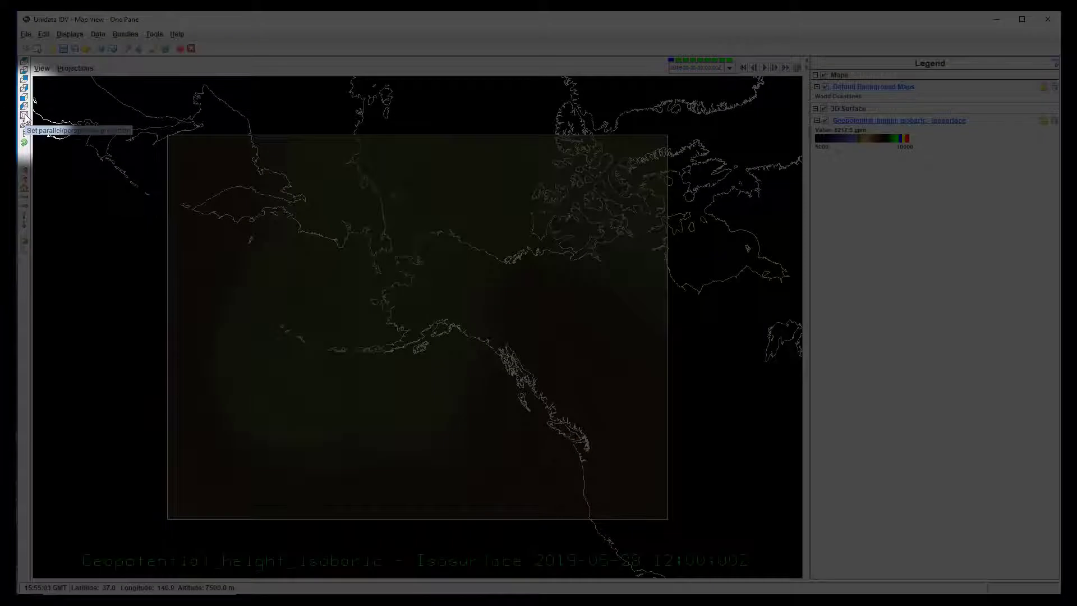
- Rotate and tilt the isosurface box into a 3-D perspective, then snap back to top-down
click(25, 116)
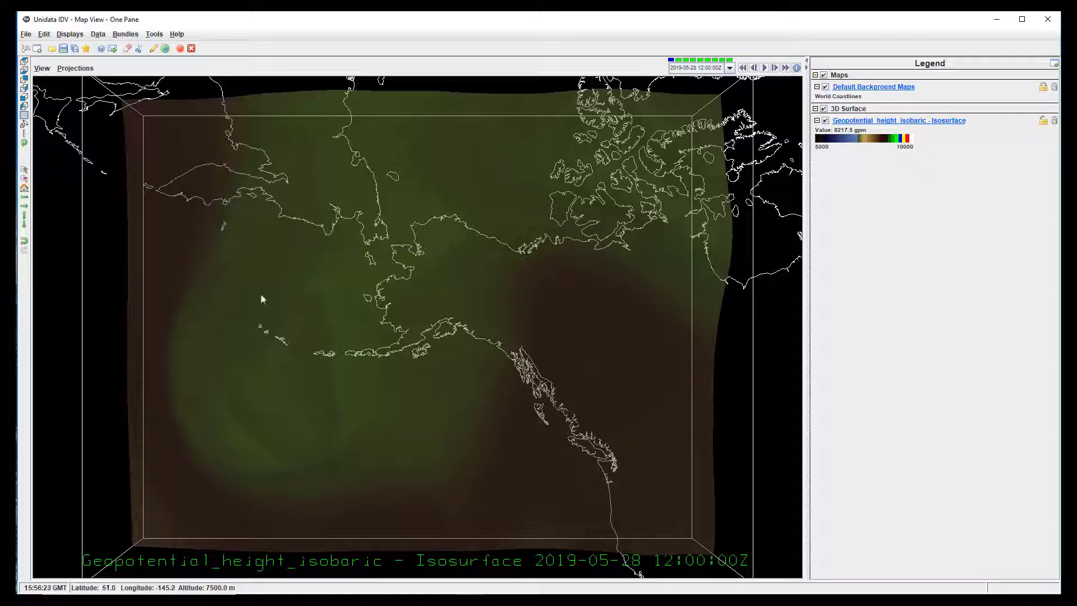
drag(259, 298, 564, 421)
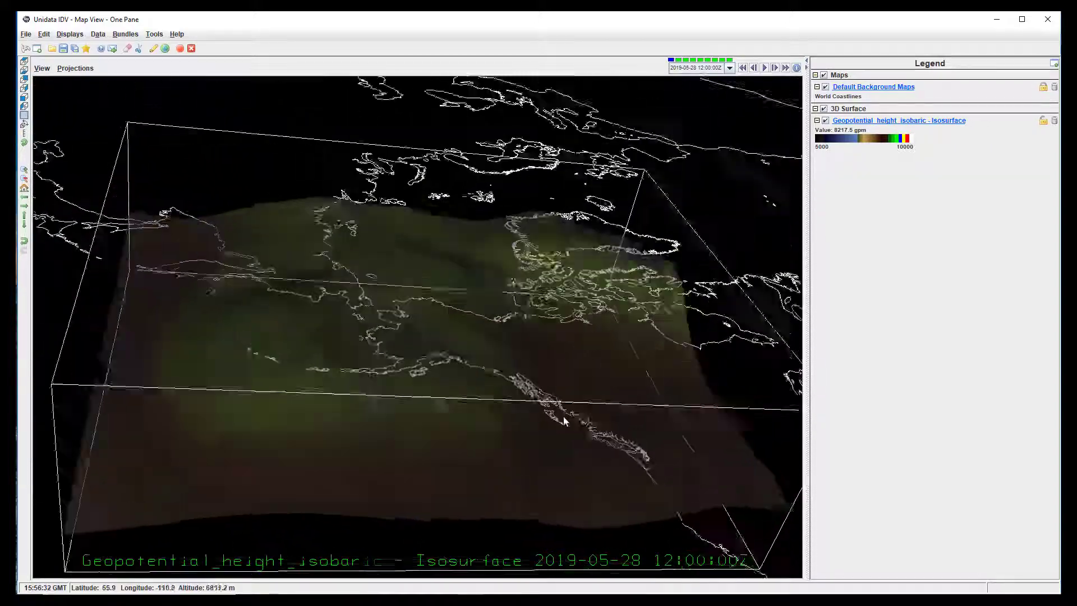
scroll(564, 421, up, 3)
scroll(563, 418, down, 5)
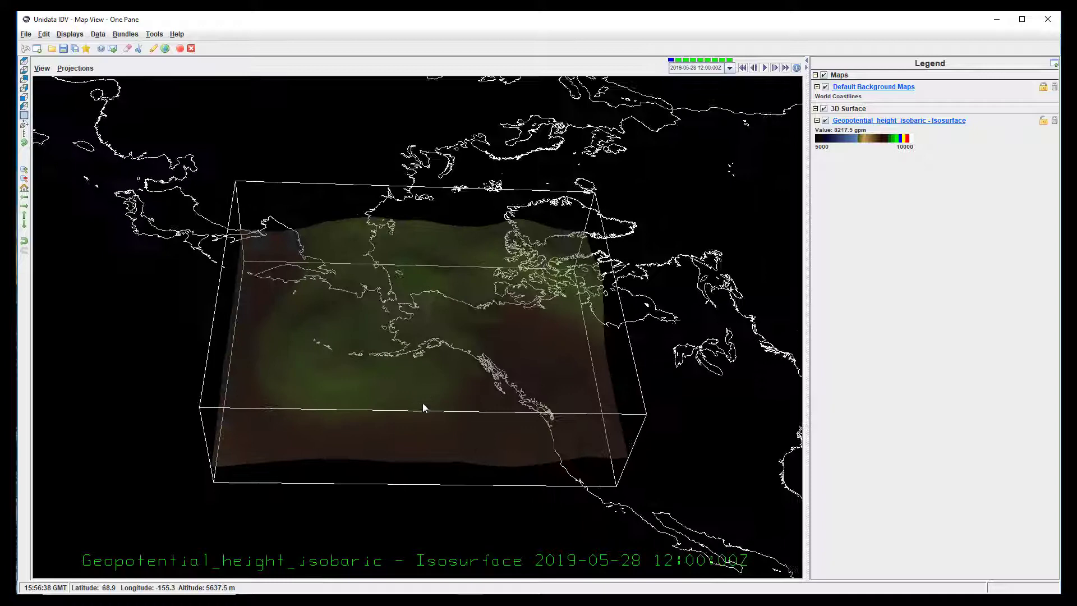
drag(423, 403, 414, 422)
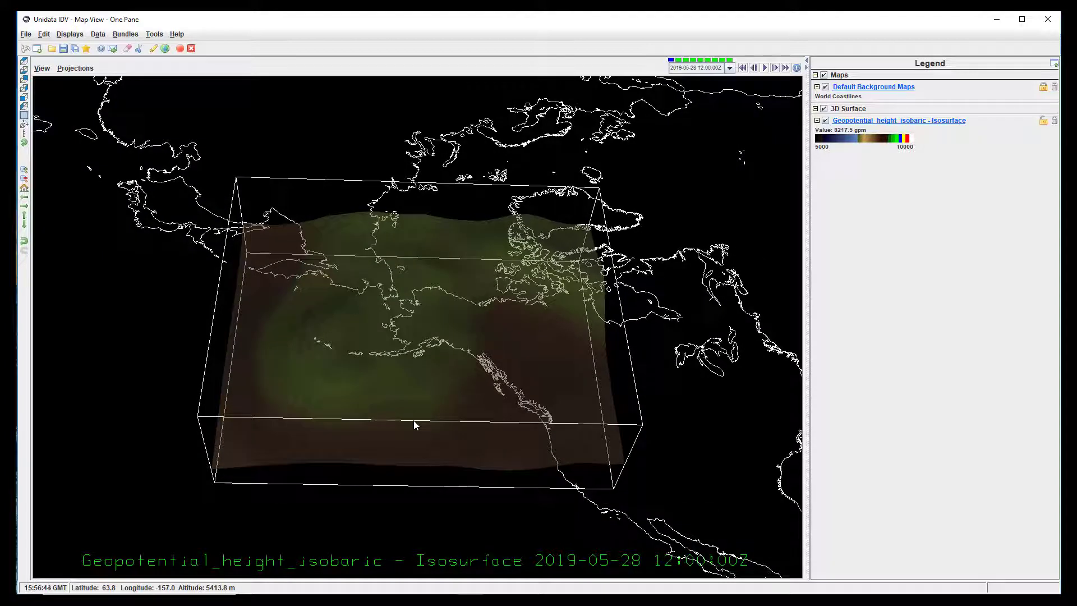
click(24, 62)
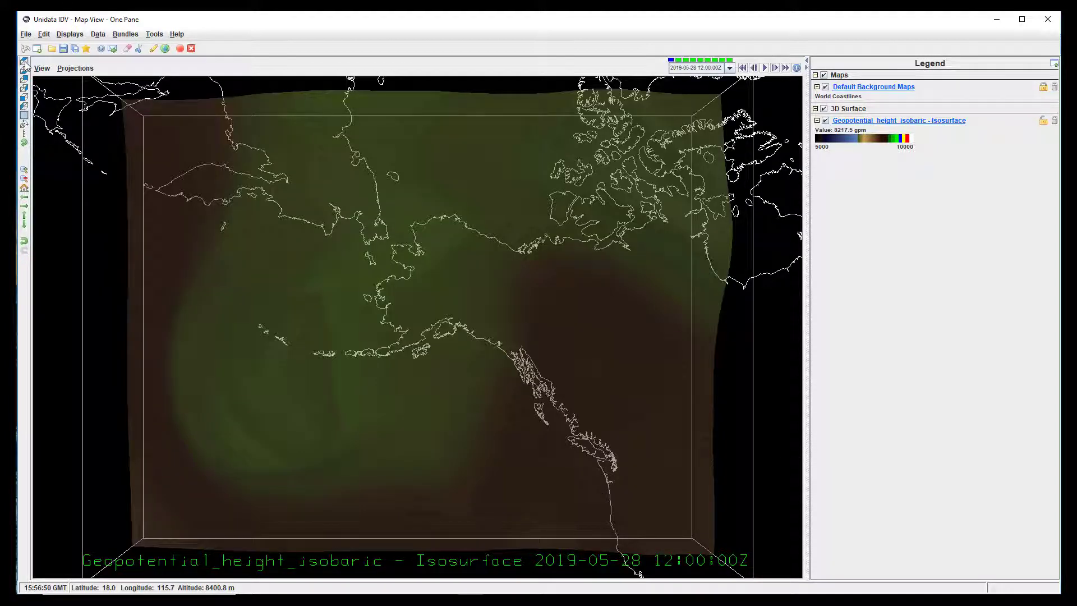
- Zoom the map in and out and pan it in each direction
click(25, 169)
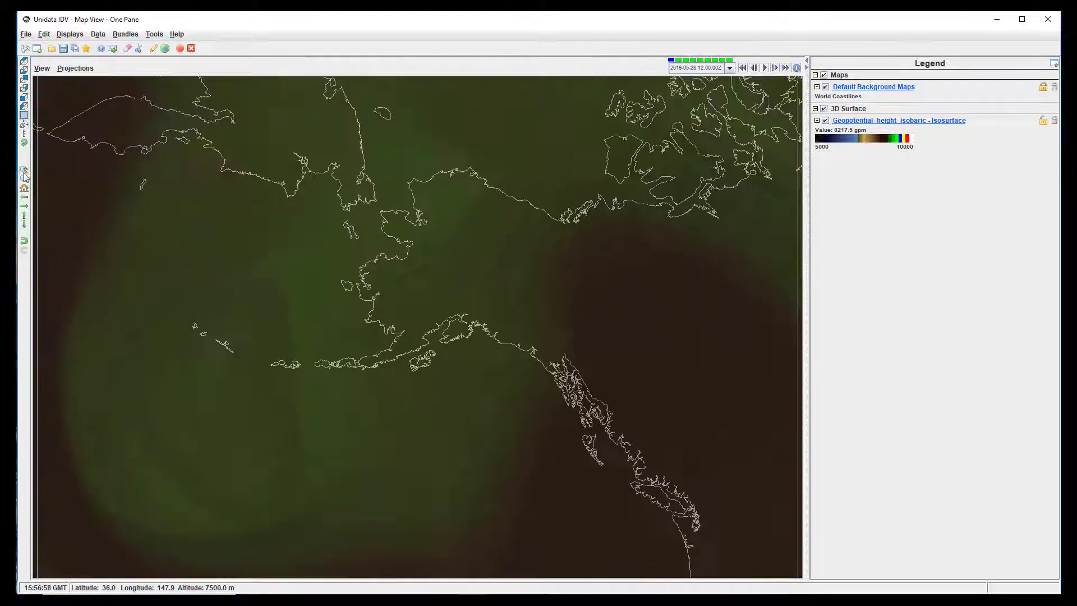
click(24, 178)
click(25, 197)
click(25, 206)
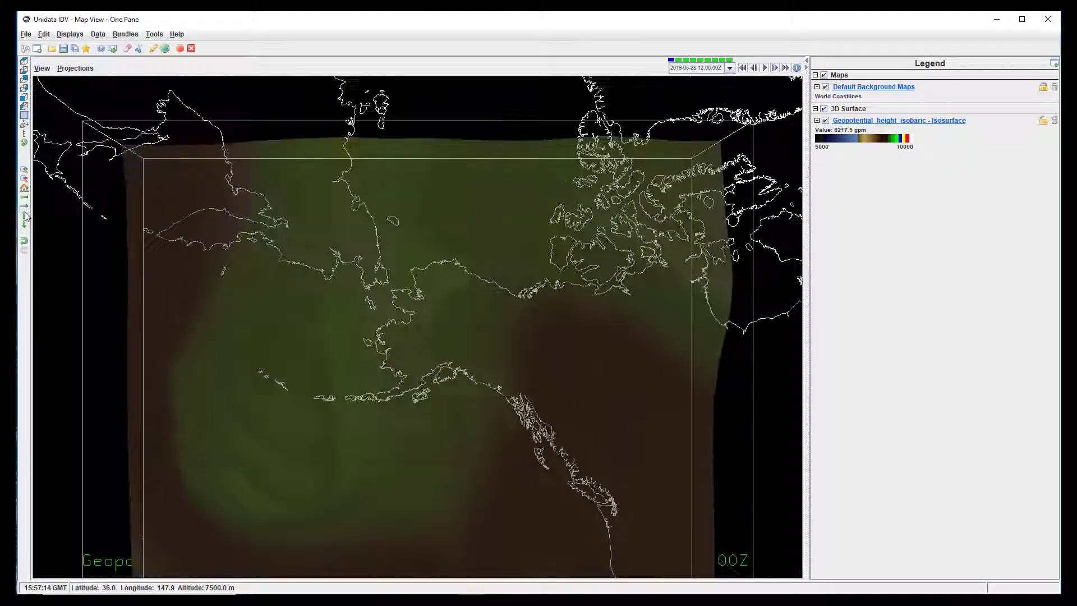
click(25, 215)
click(25, 224)
click(25, 245)
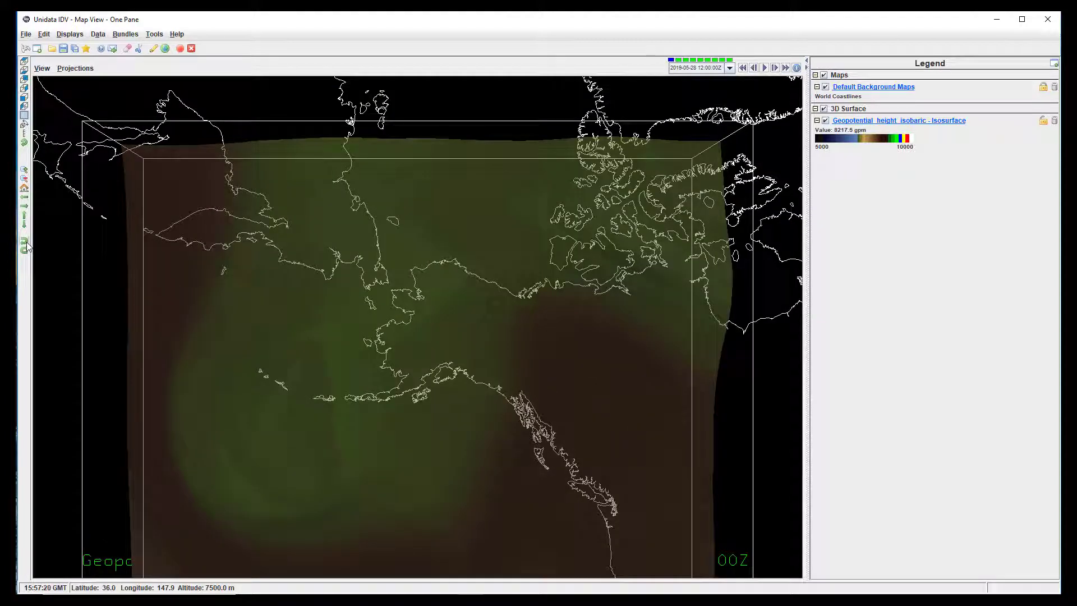
- Set the viewpoint to azimuth 195 and tilt 45, adjusting the tilted perspective of the box
click(25, 249)
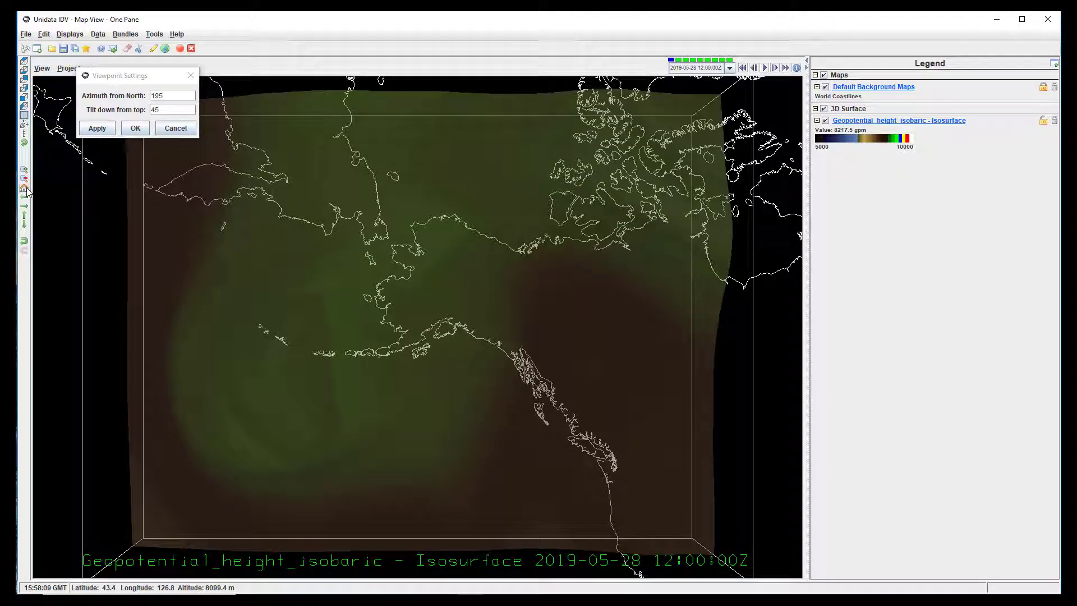
click(24, 189)
drag(387, 314, 200, 326)
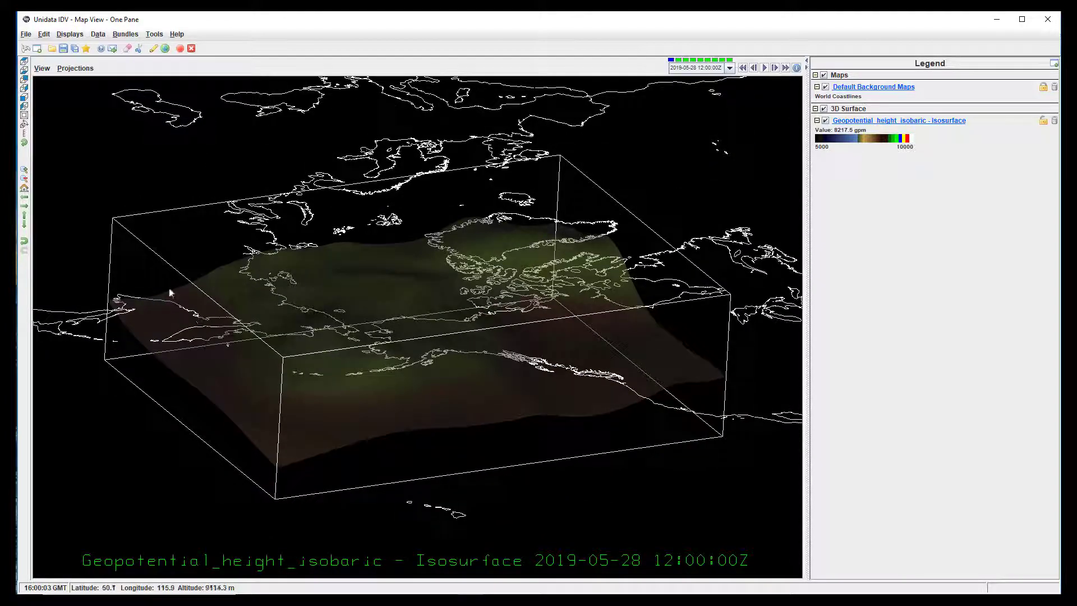
click(25, 116)
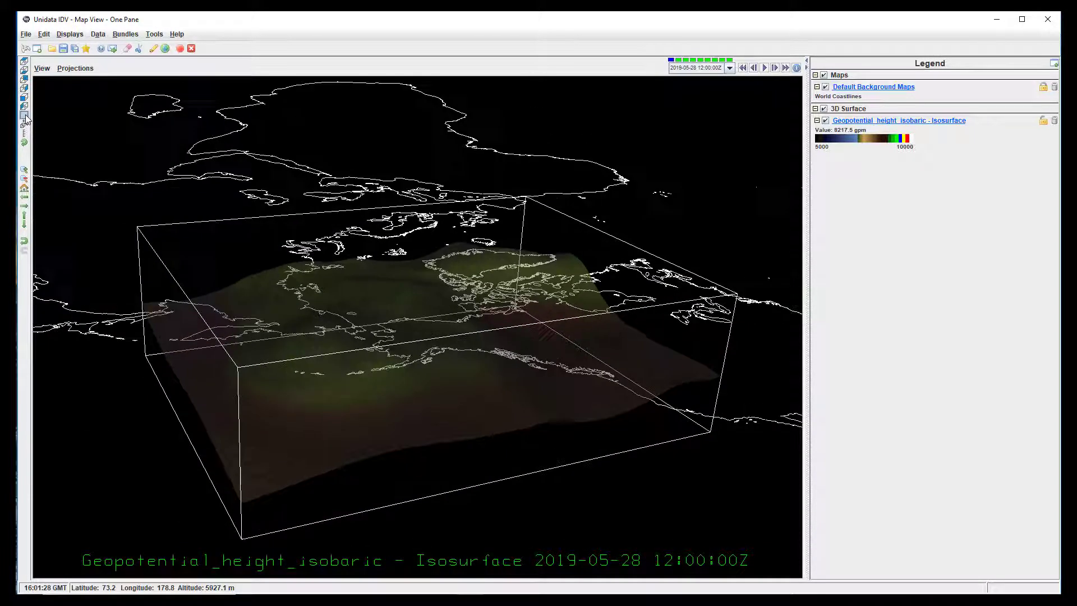
click(767, 68)
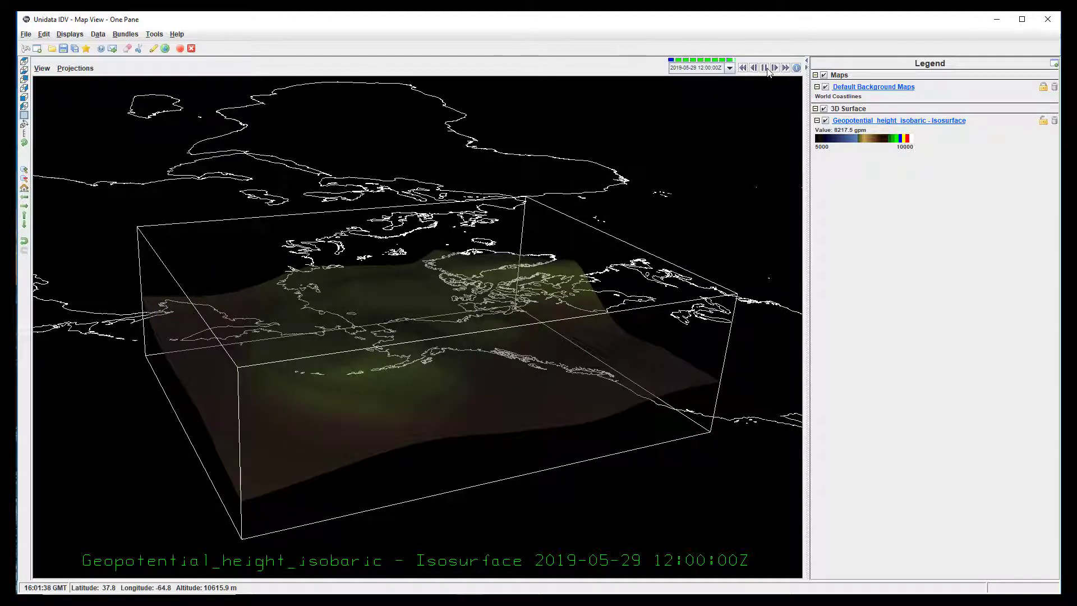
click(693, 60)
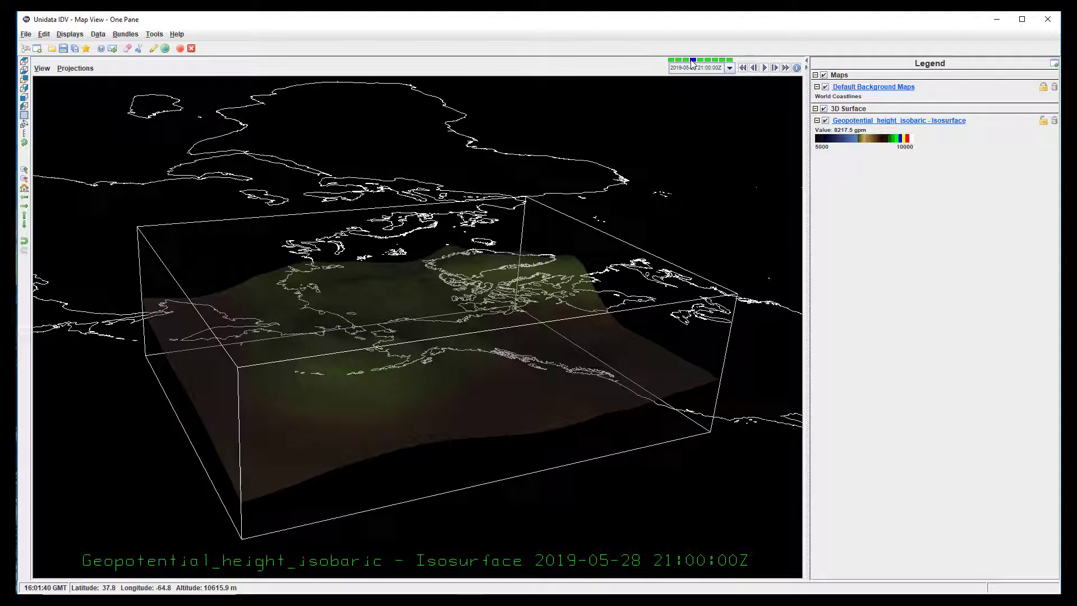
click(671, 60)
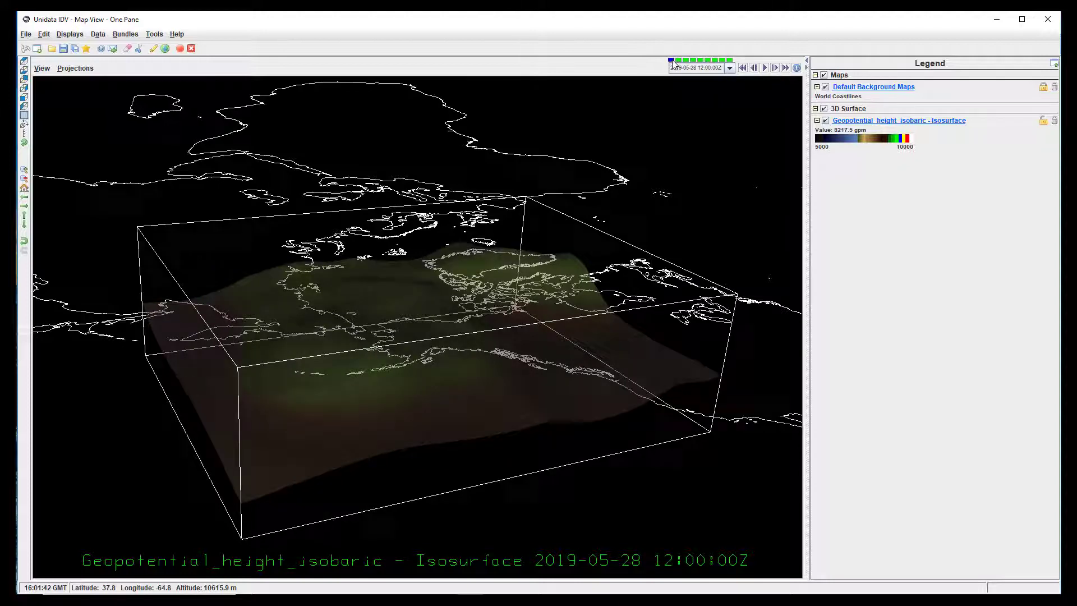
click(722, 60)
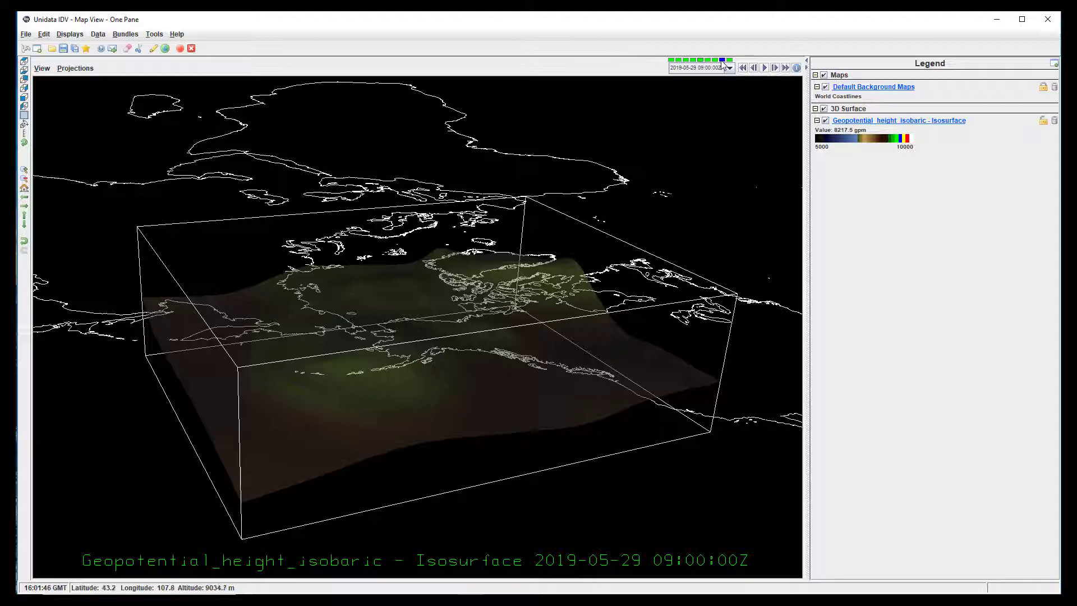
click(25, 189)
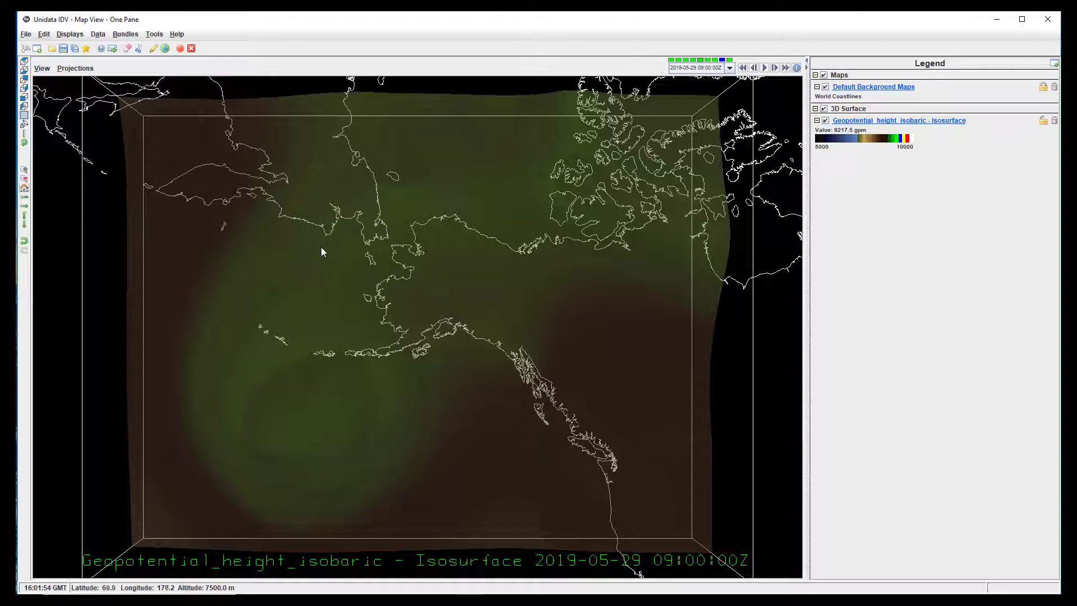
shift+drag(321, 247, 479, 403)
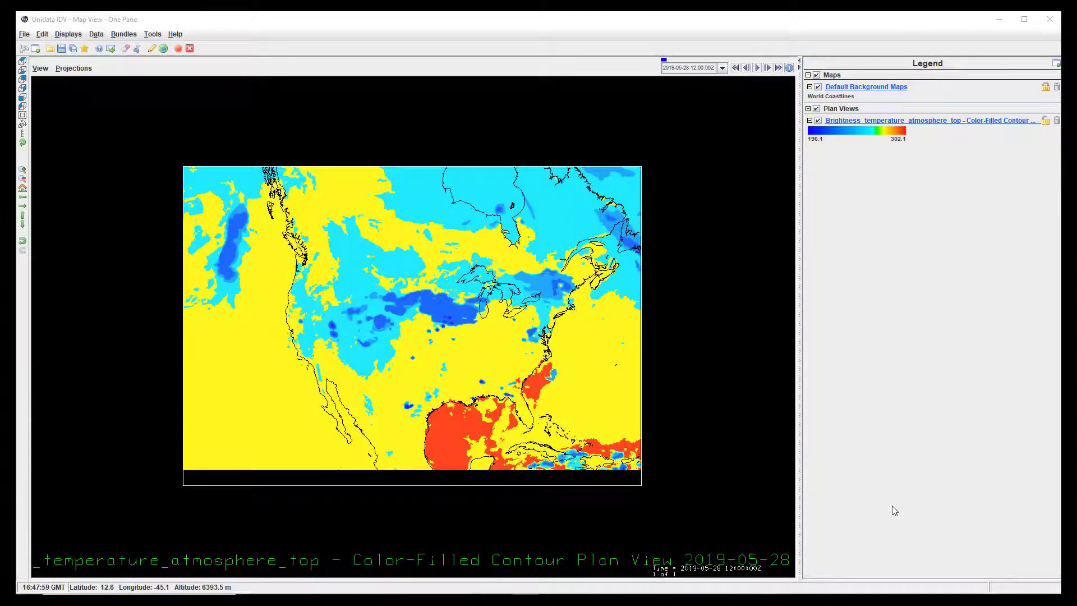
- Fit the brightness temperature map to its data region with Match Display Region, then zoom in
shift+drag(416, 309, 447, 337)
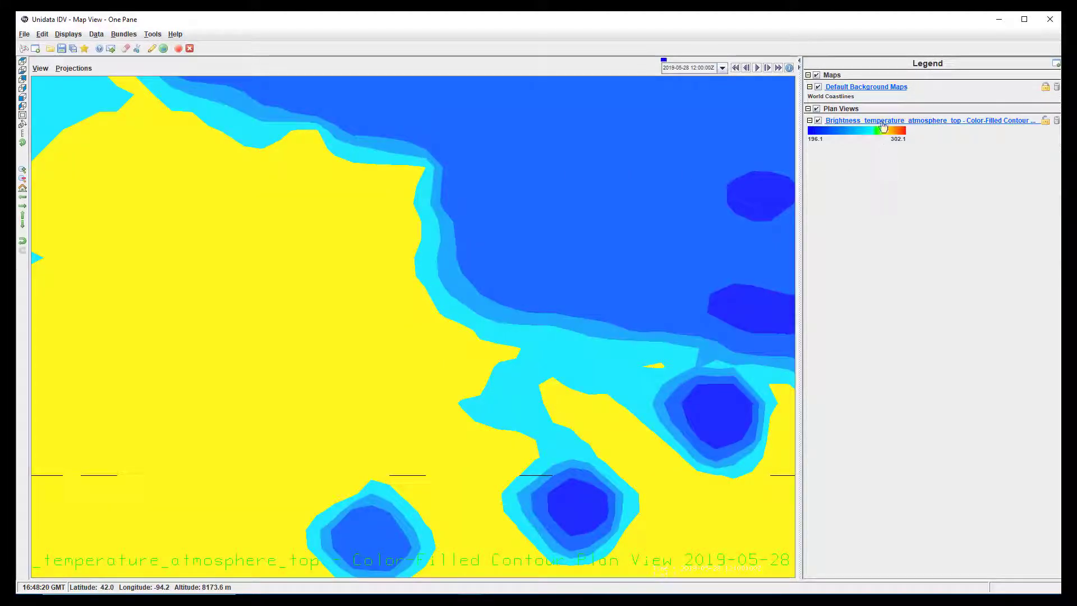
right_click(883, 126)
mouse_move(898, 166)
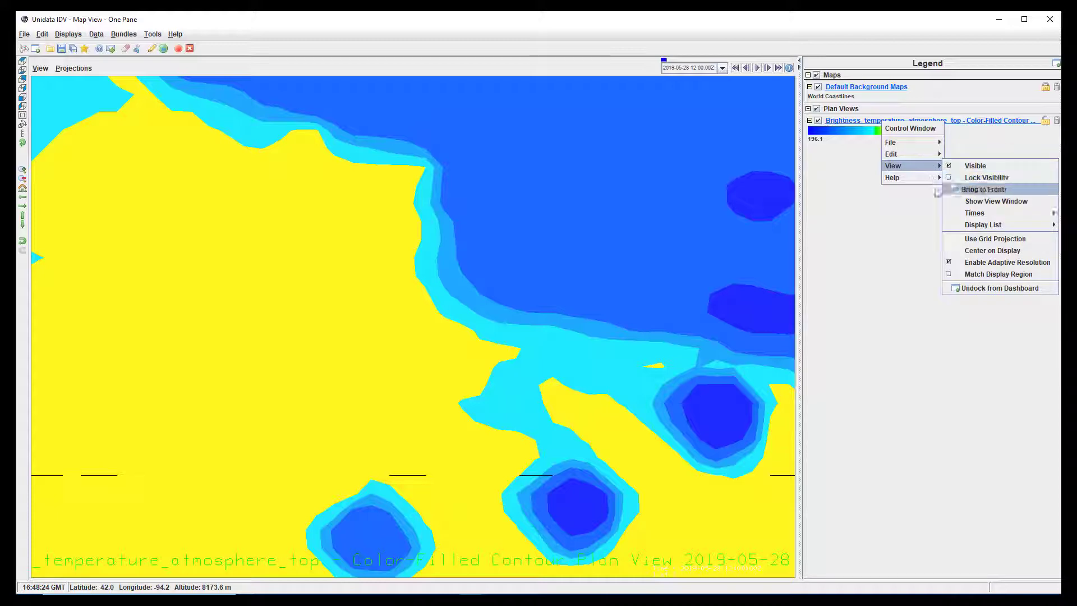
click(954, 274)
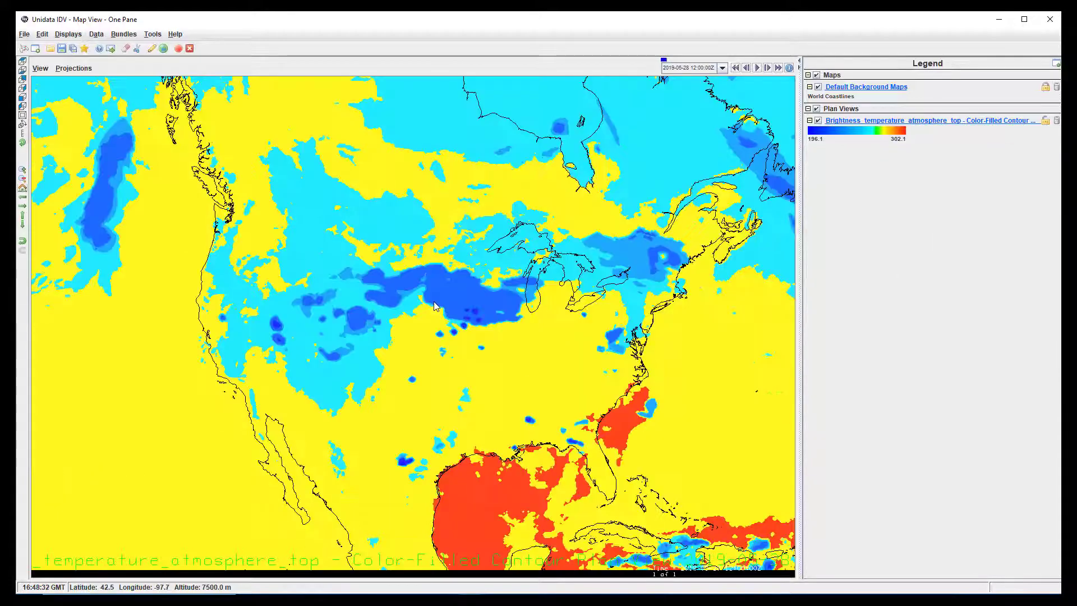
scroll(435, 306, up, 5)
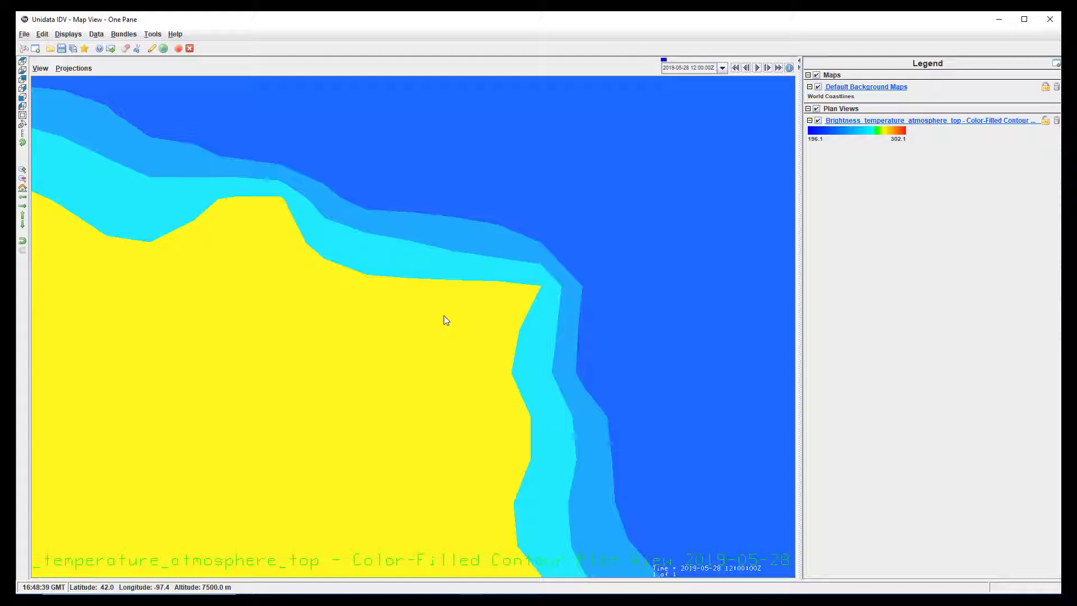
- Change the brightness temperature contour interval from 20 to 5 and apply it
click(910, 121)
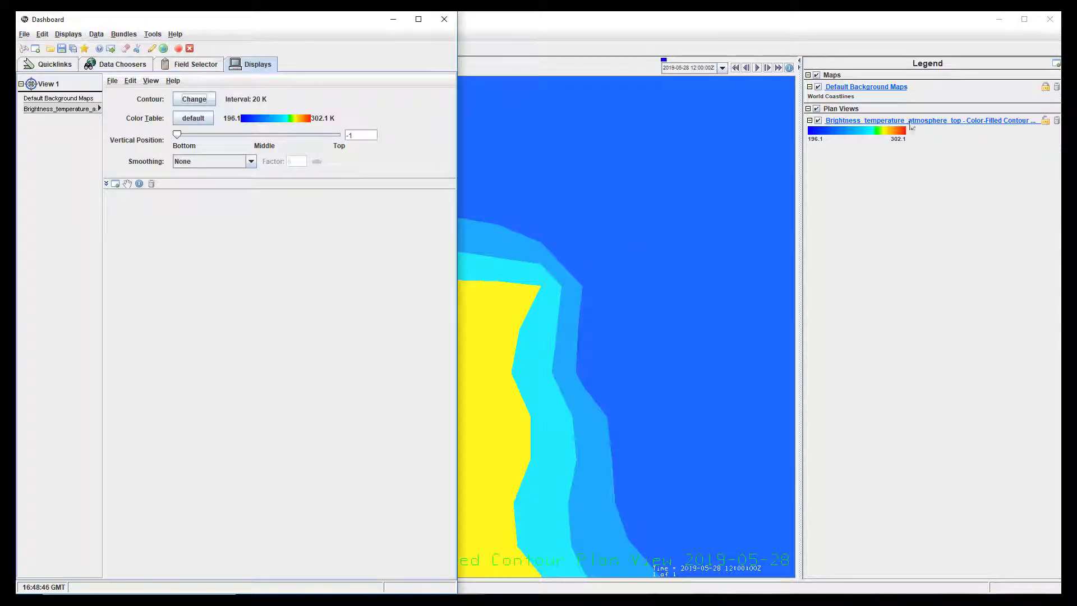
click(195, 99)
key(BackSpace)
key(BackSpace)
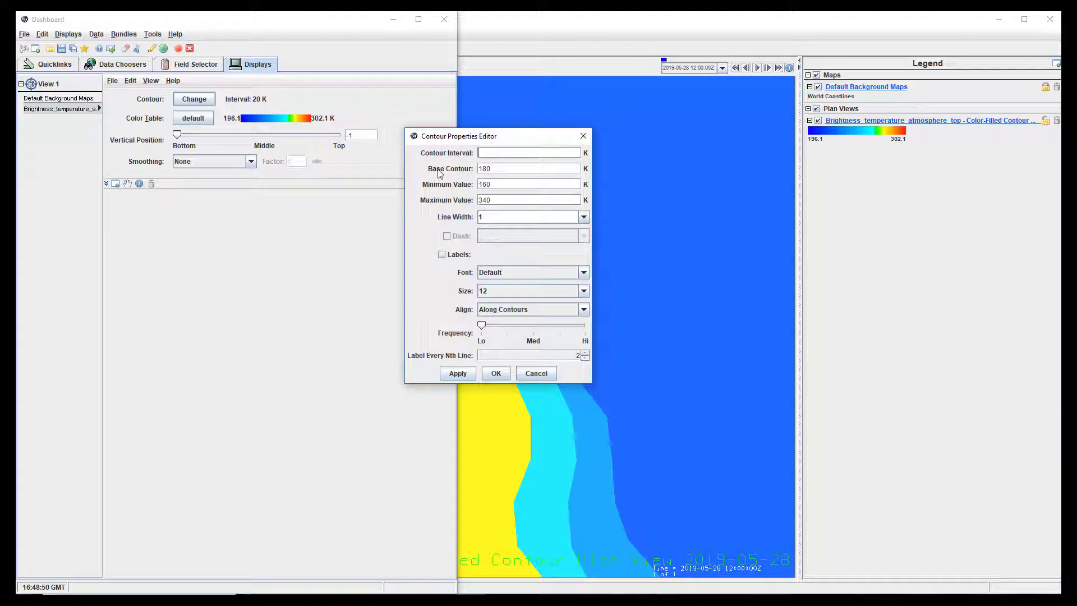
text(5)
click(458, 373)
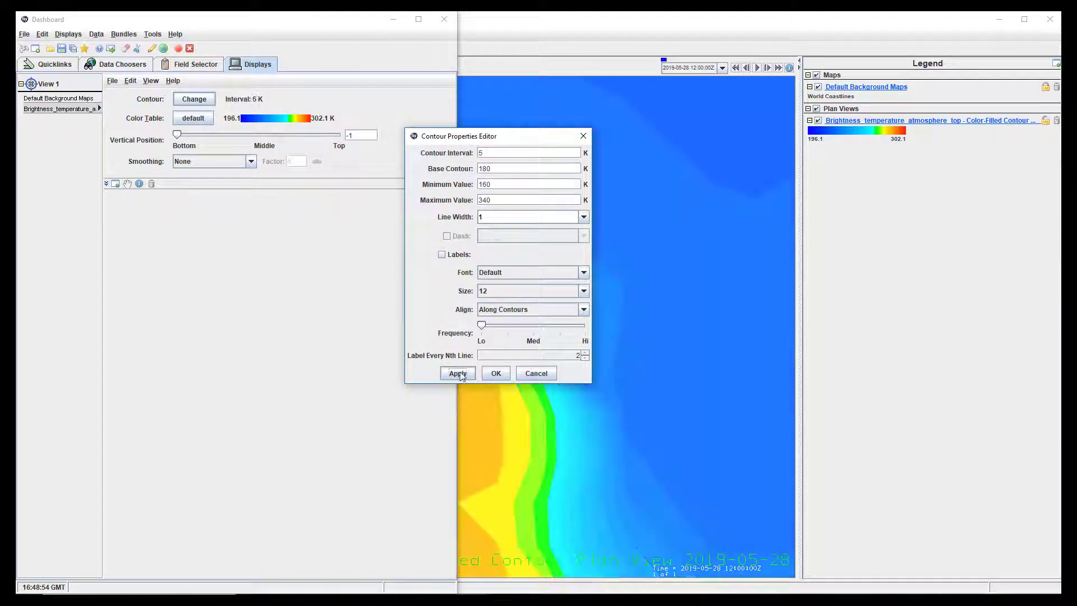
click(496, 373)
- Zoom back in on the Nebraska area of the contour map
scroll(205, 247, down, 10)
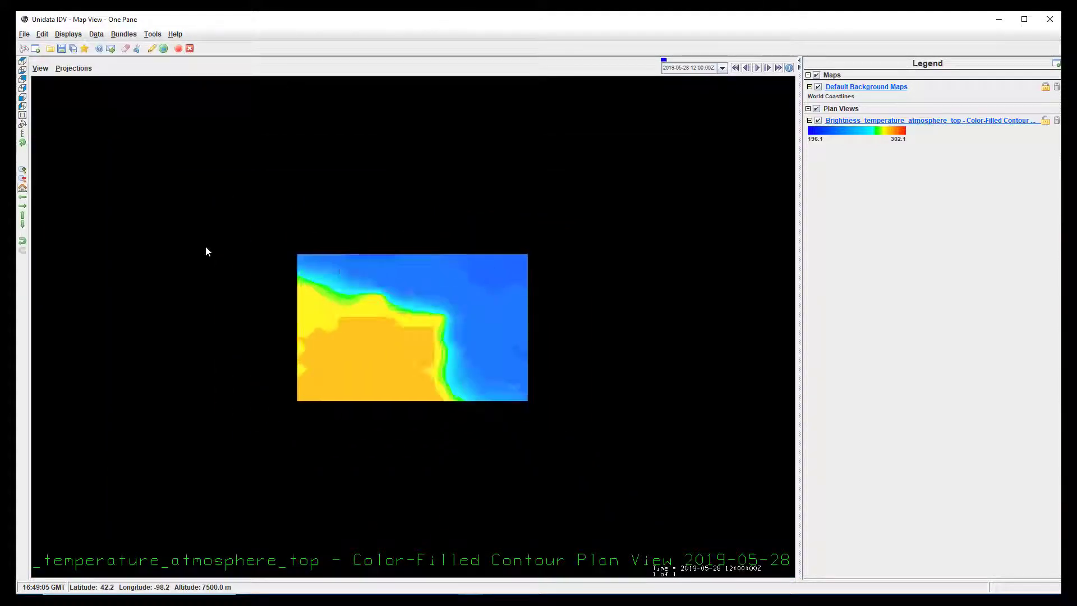
scroll(206, 247, down, 2)
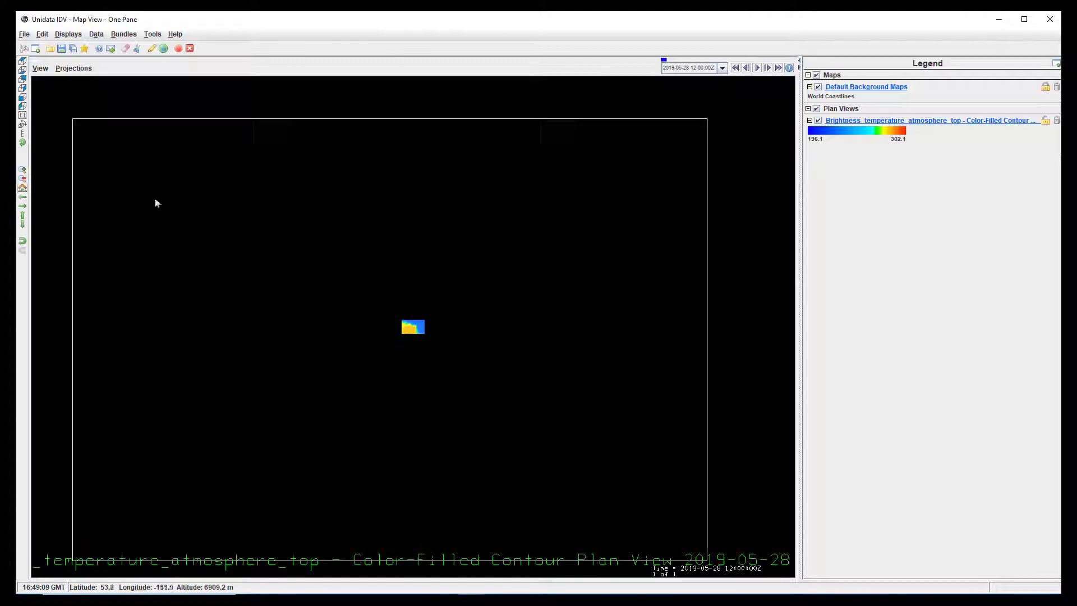
mouse_move(73, 120)
shift+mouse_down()
mouse_move(622, 462)
mouse_move(707, 553)
shift+mouse_up()
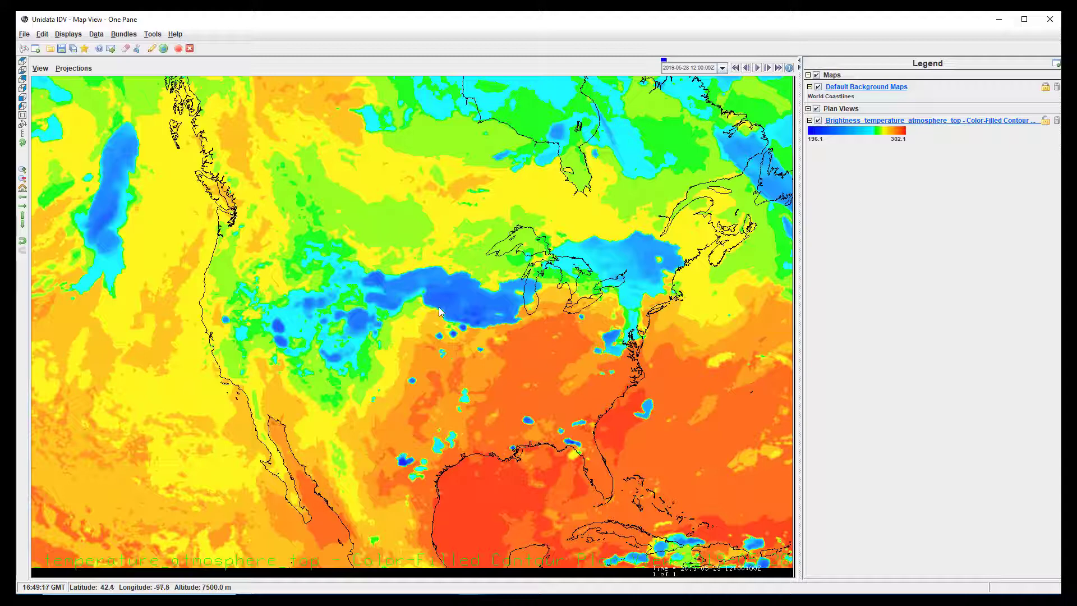
shift+drag(439, 308, 449, 320)
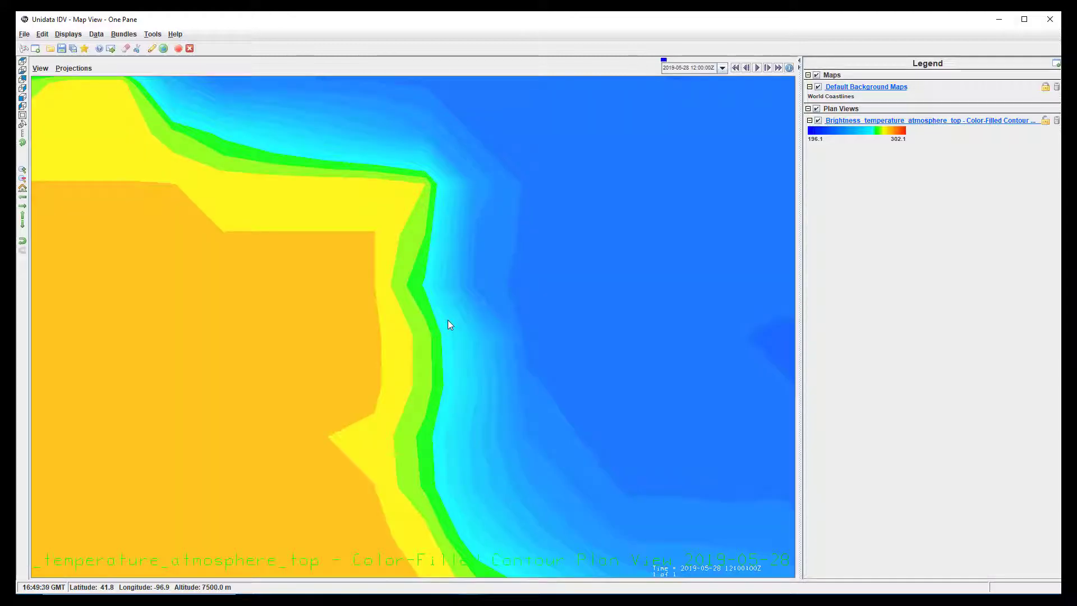
click(842, 134)
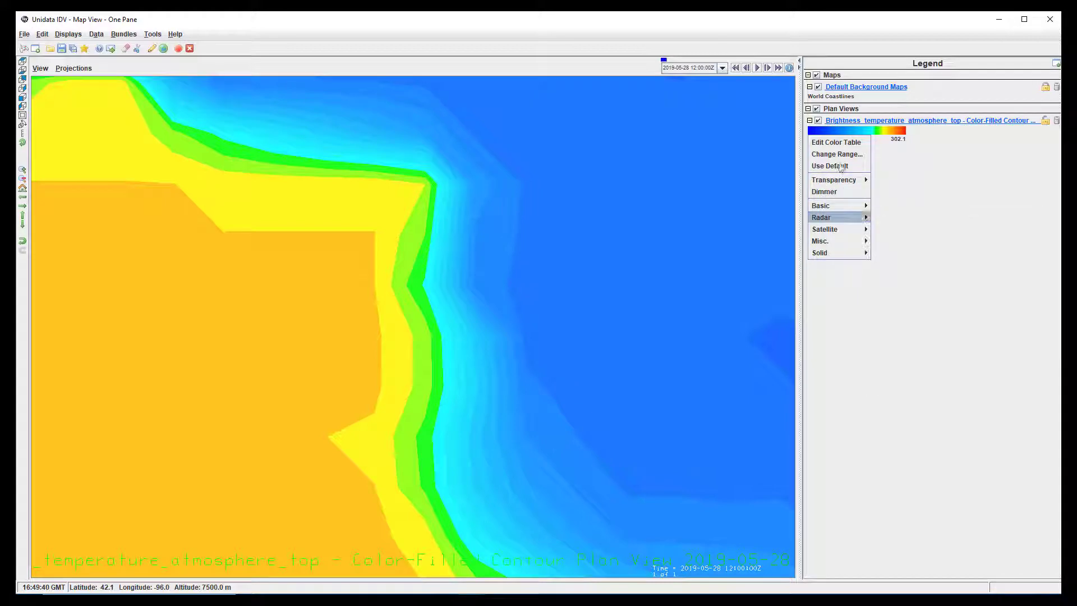
click(836, 142)
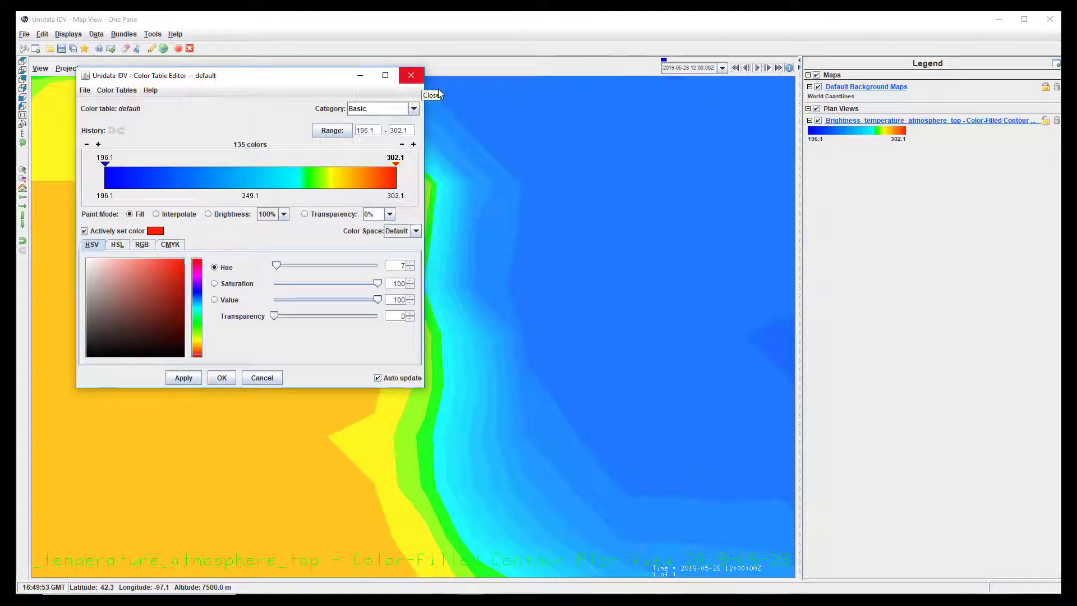
click(414, 77)
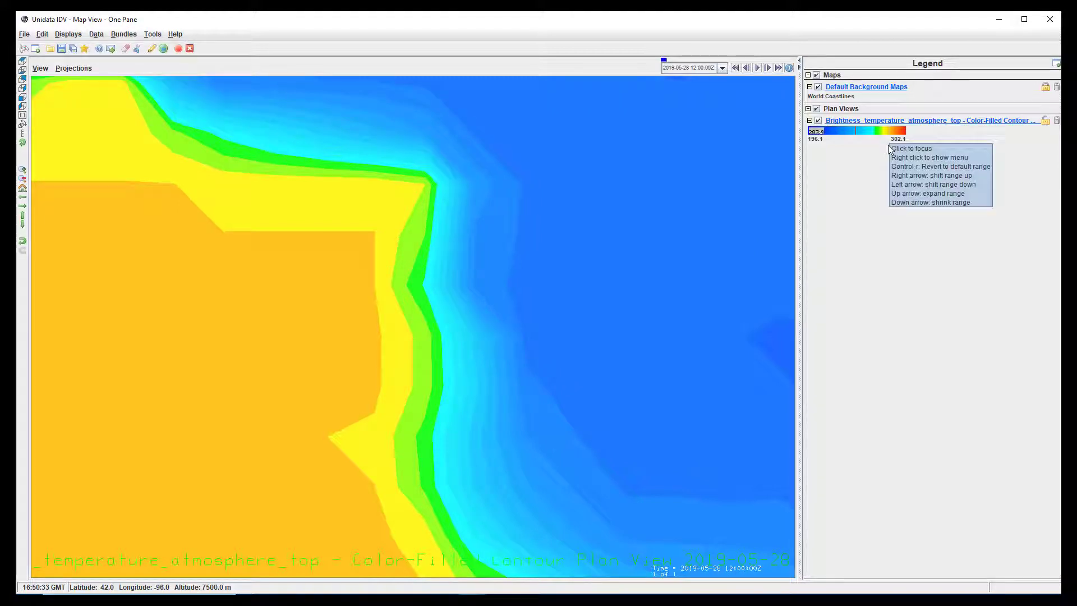
- Hide and reshow the brightness temperature display, then bring up its View options menu
click(818, 120)
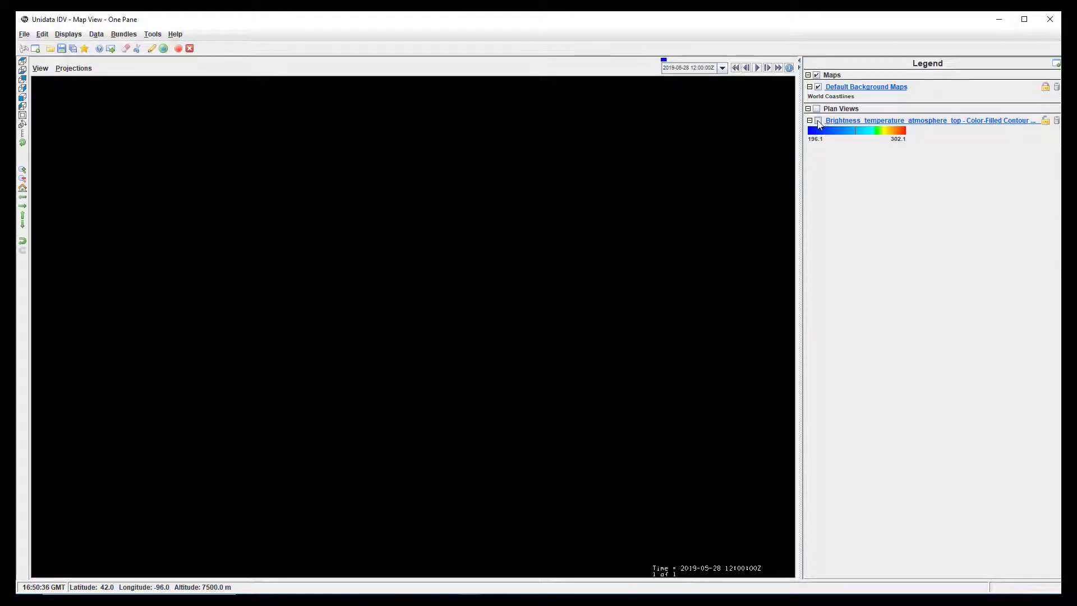
click(818, 120)
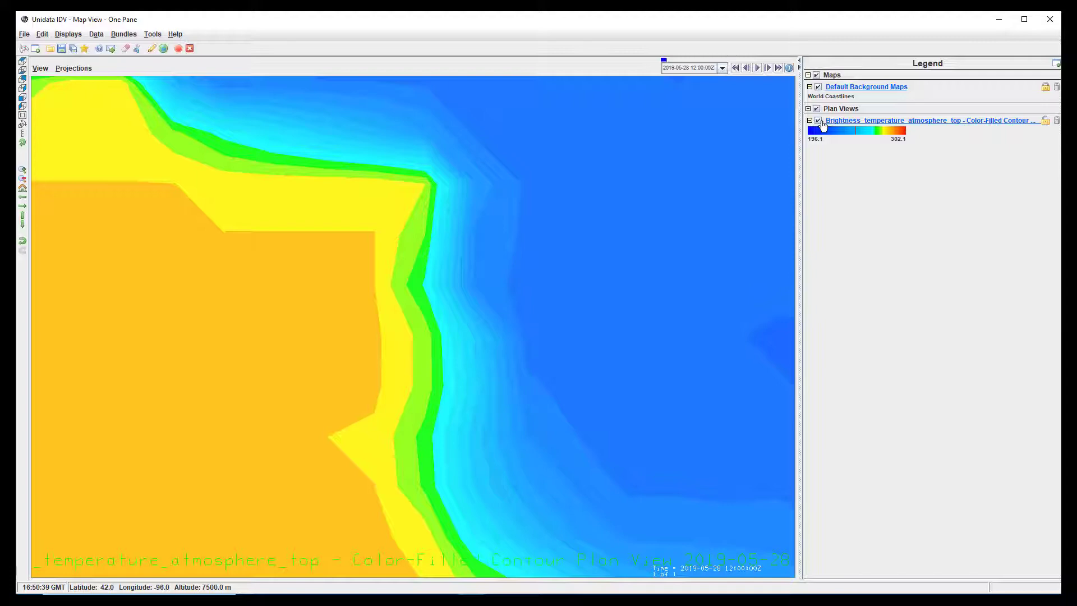
right_click(1027, 129)
mouse_move(1023, 164)
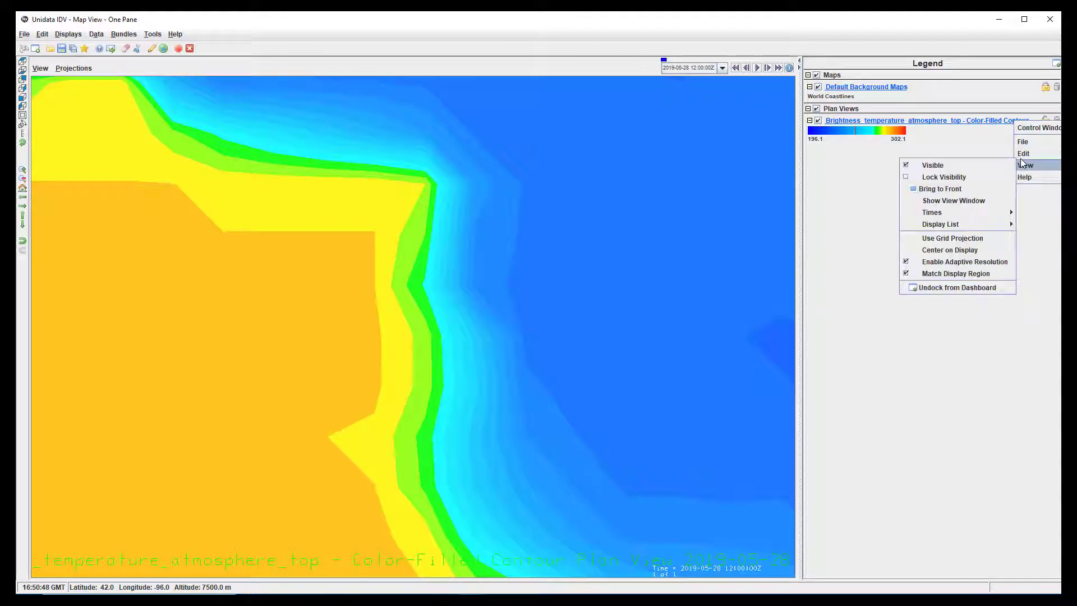